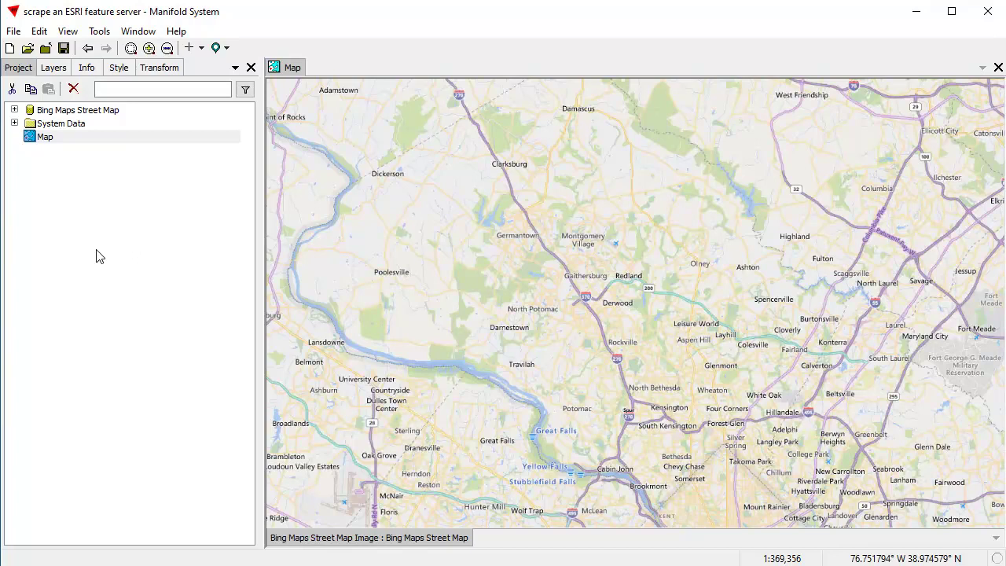
Start a new Web Server: arcgisrest data source using the pasted stormdrain MapServer URL.
right_click(40, 187)
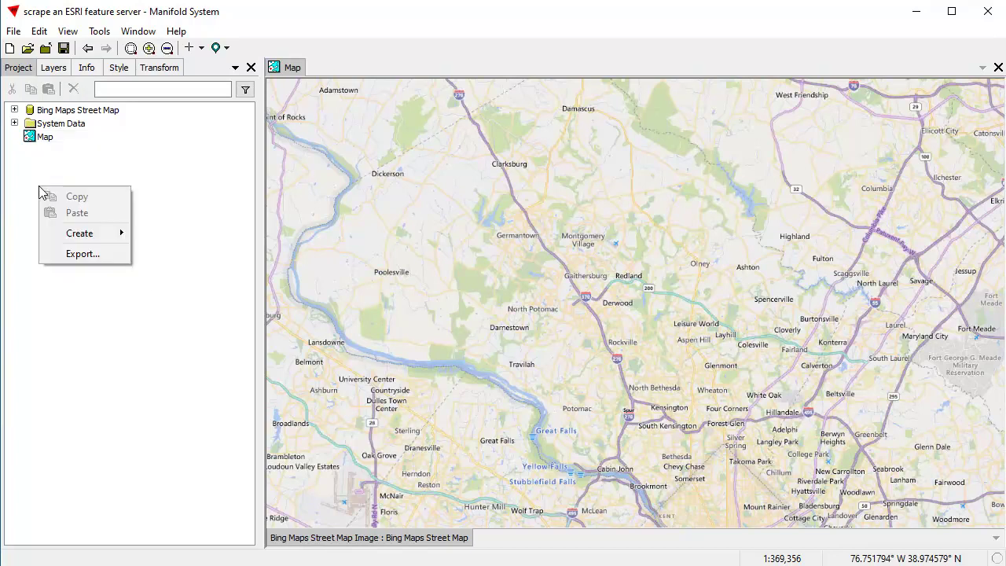
mouse_move(66, 240)
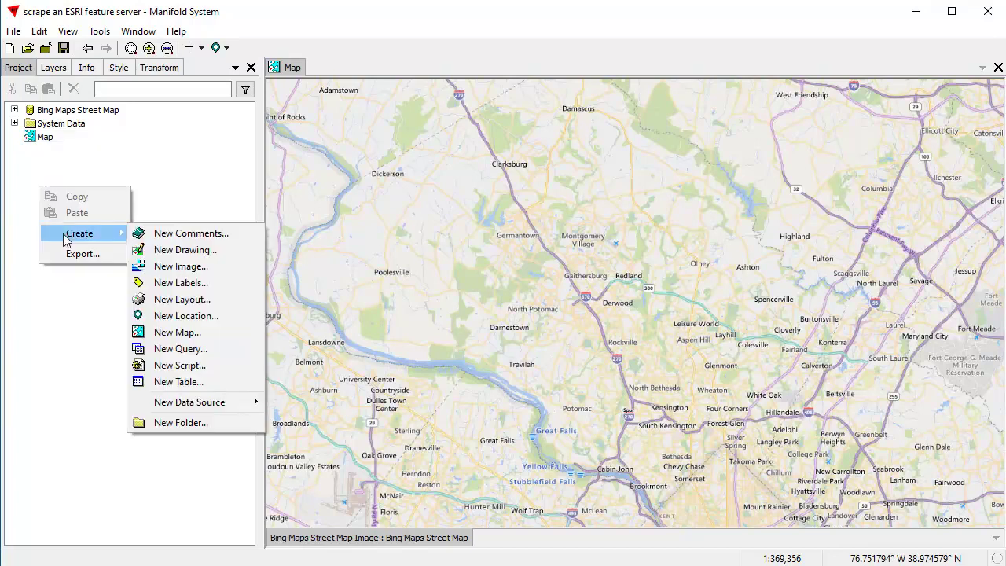
mouse_move(209, 404)
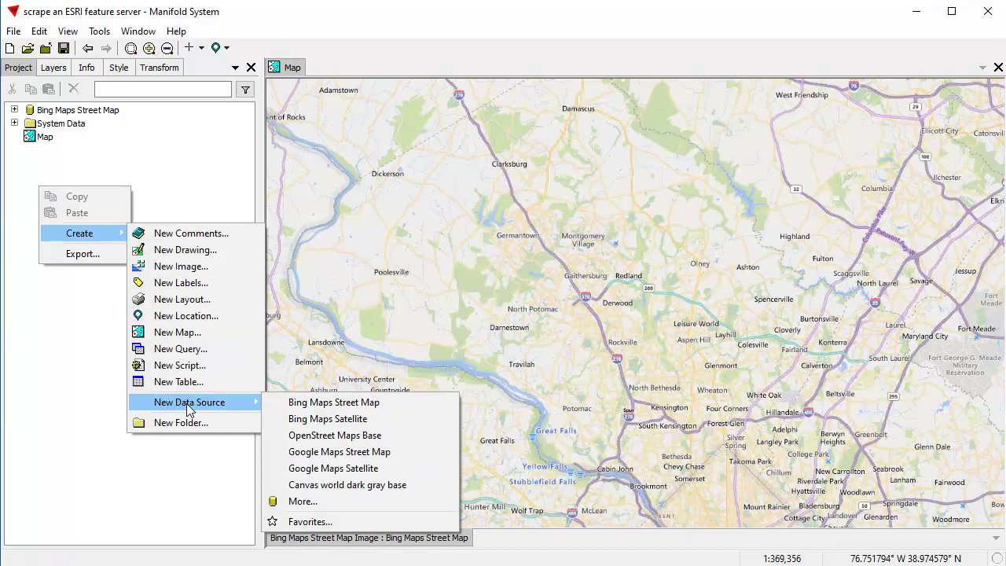
left_click(303, 502)
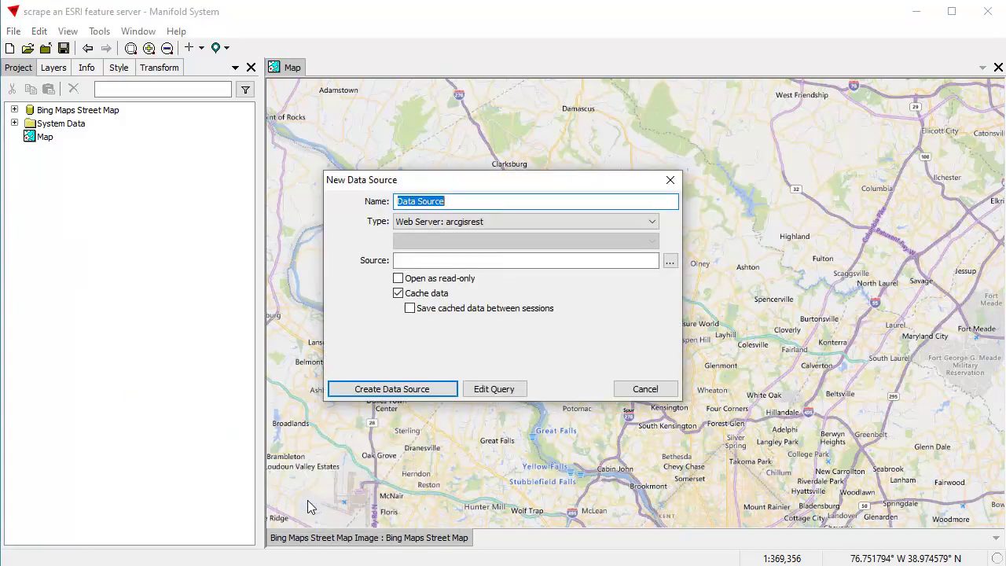
left_click(652, 221)
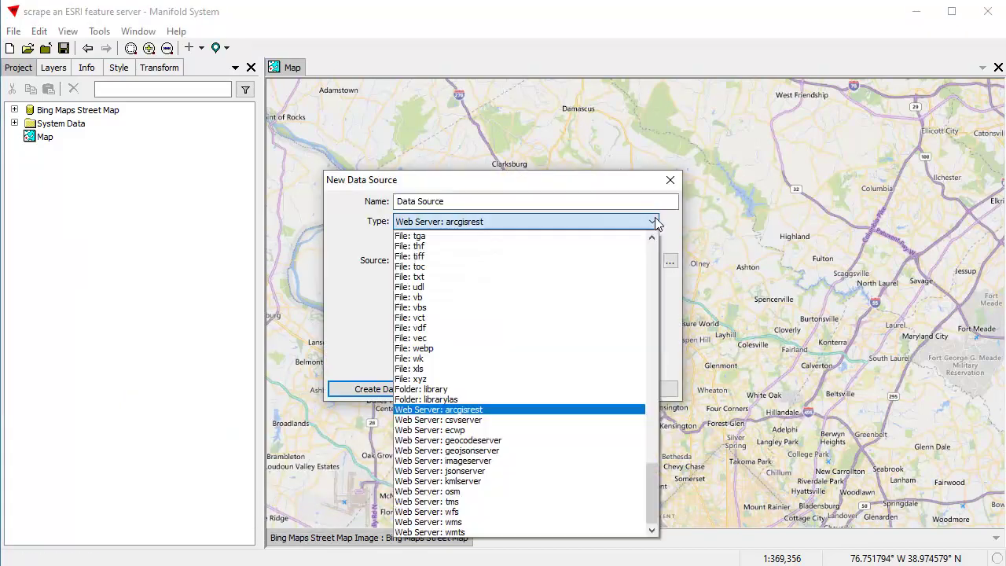
left_click(481, 410)
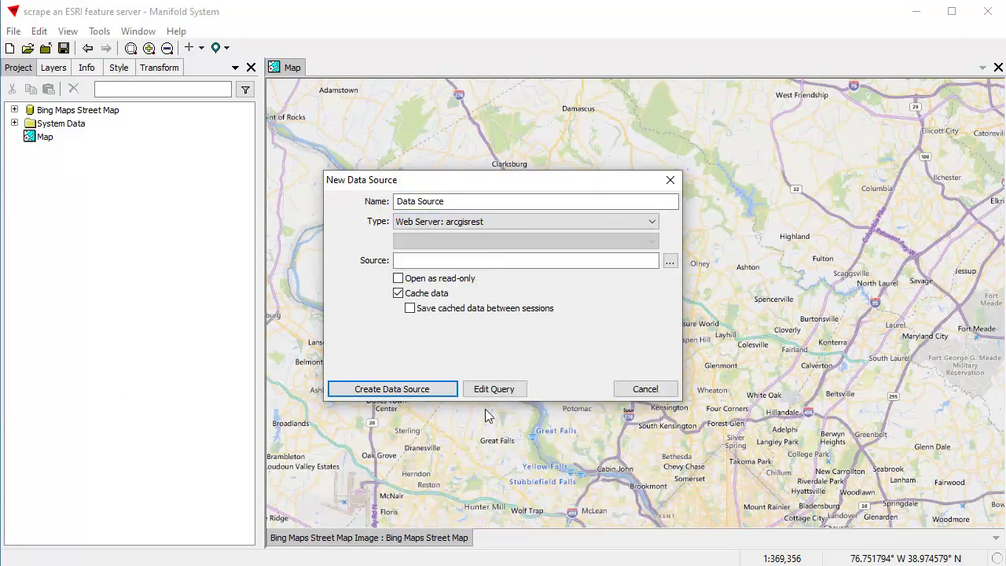
right_click(407, 258)
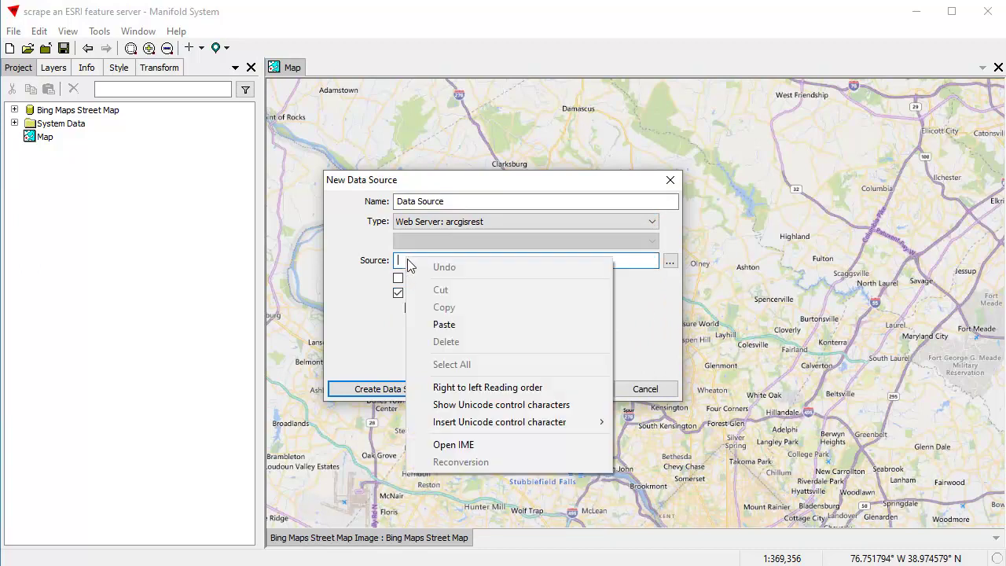
left_click(443, 329)
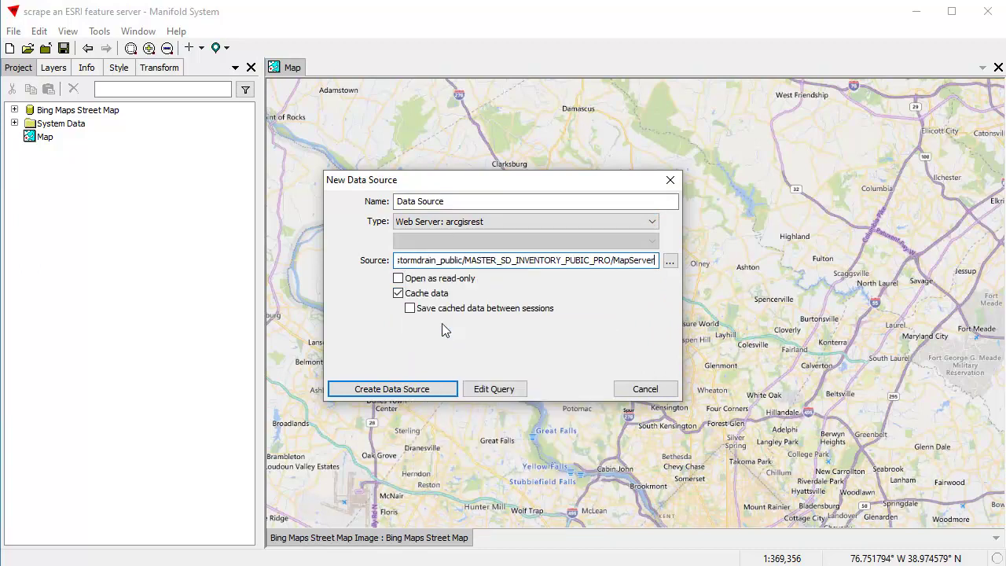
Test the server's web connection, name the source 'ESRI server' and create it.
left_click(670, 261)
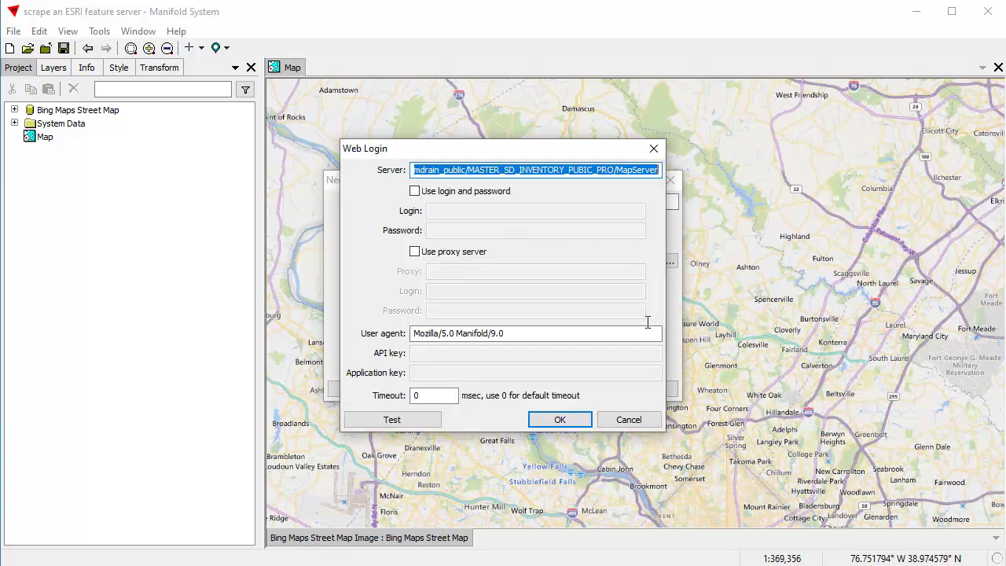
left_click_drag(537, 146, 564, 127)
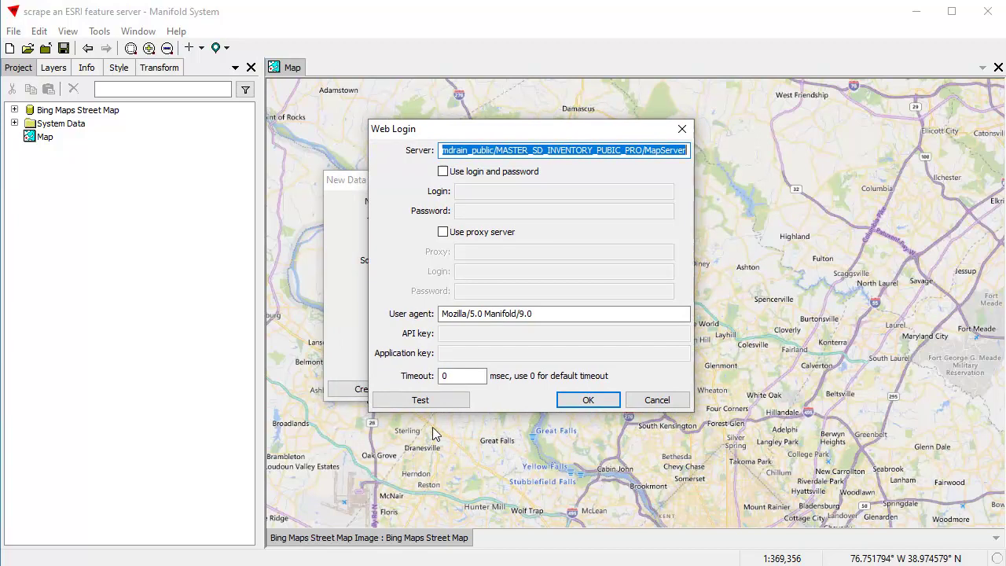
left_click(445, 407)
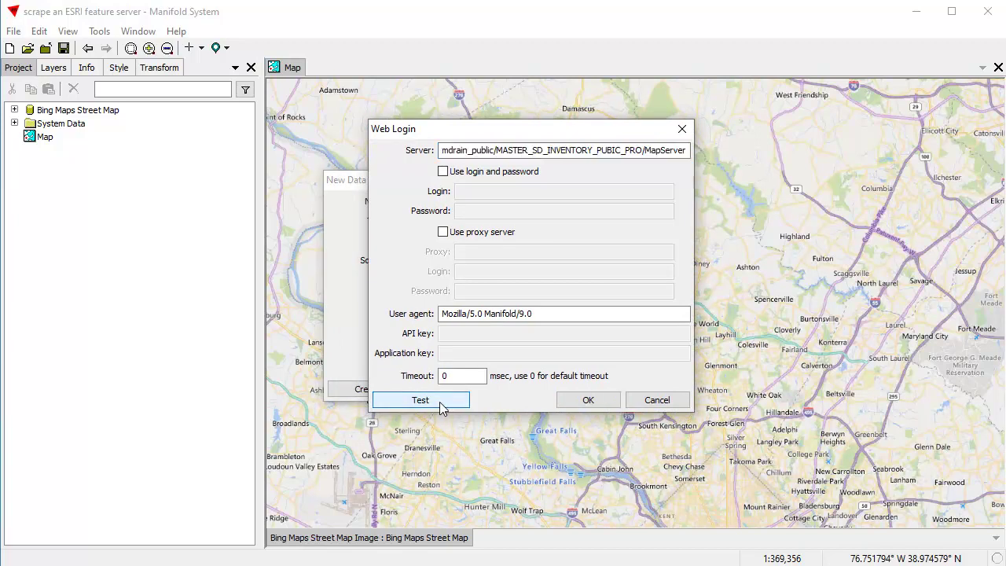
left_click(597, 439)
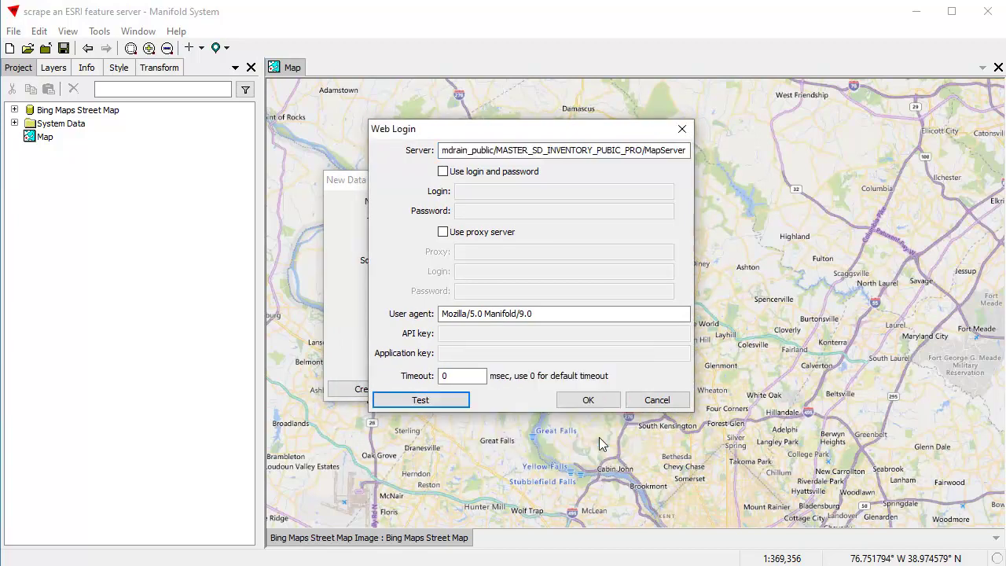
left_click(591, 401)
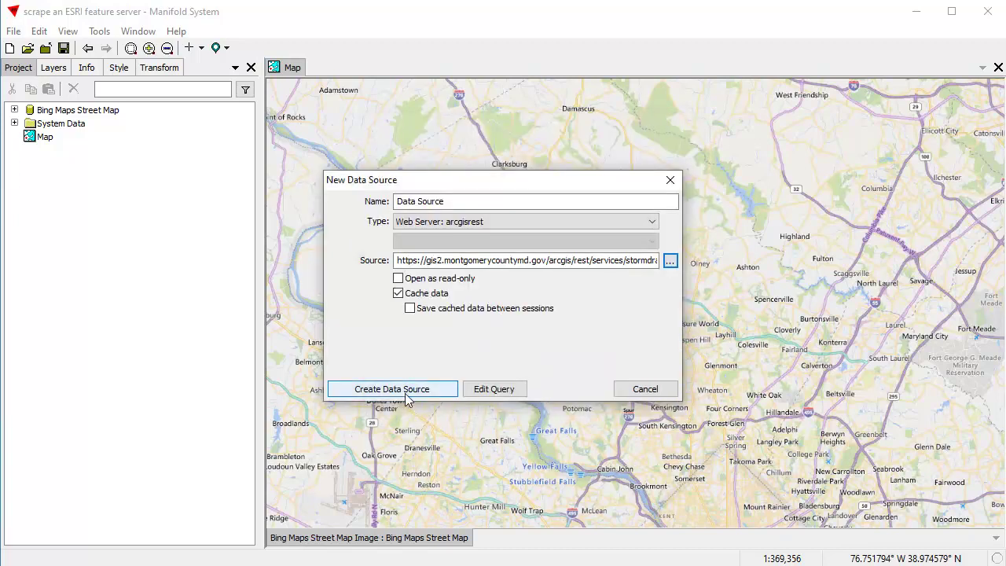
left_click_drag(454, 202, 315, 201)
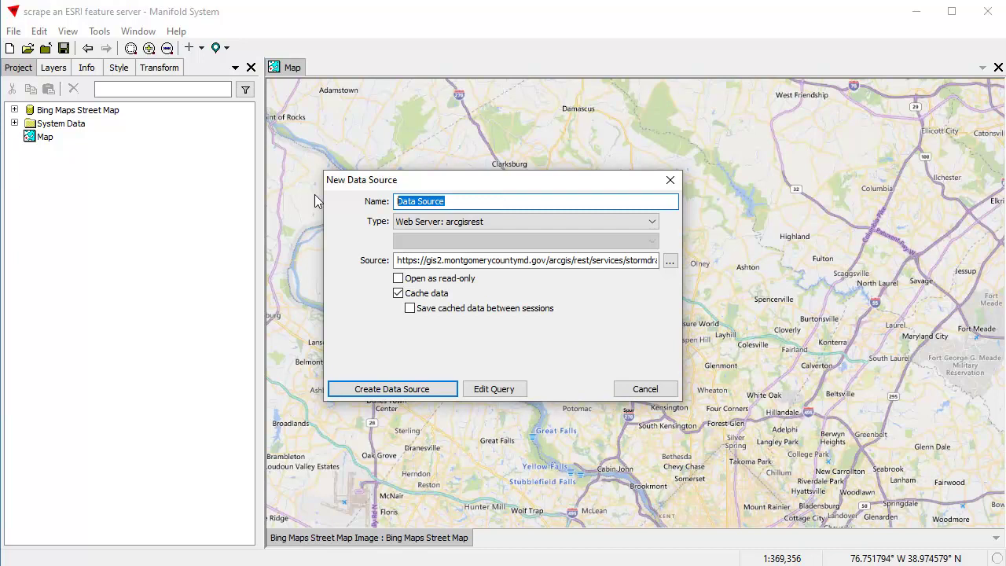
type("ESRI server")
left_click(397, 389)
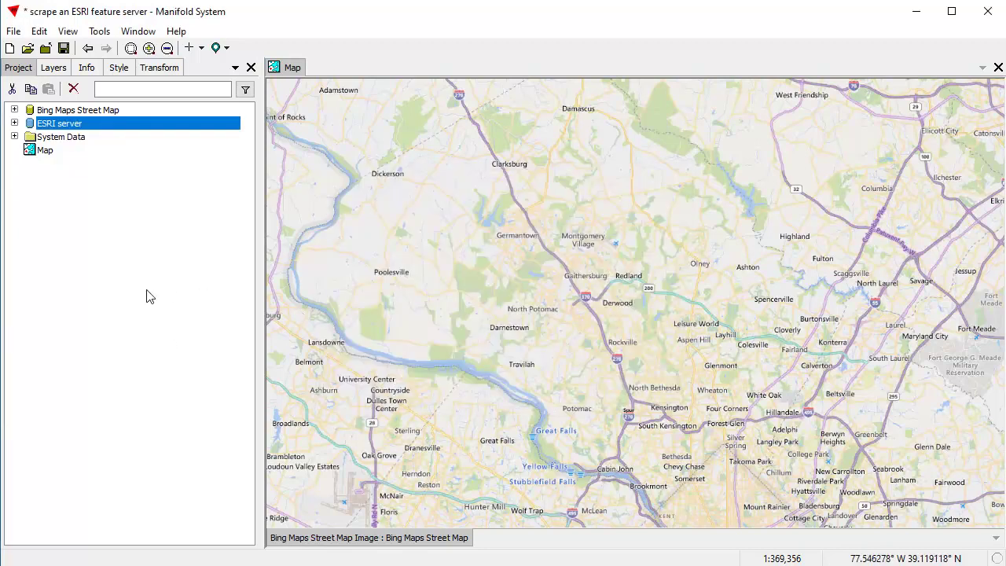
Expand ESRI server and its SD PIPES folder, then drag SD PIPES Drawing into the map.
left_click(14, 123)
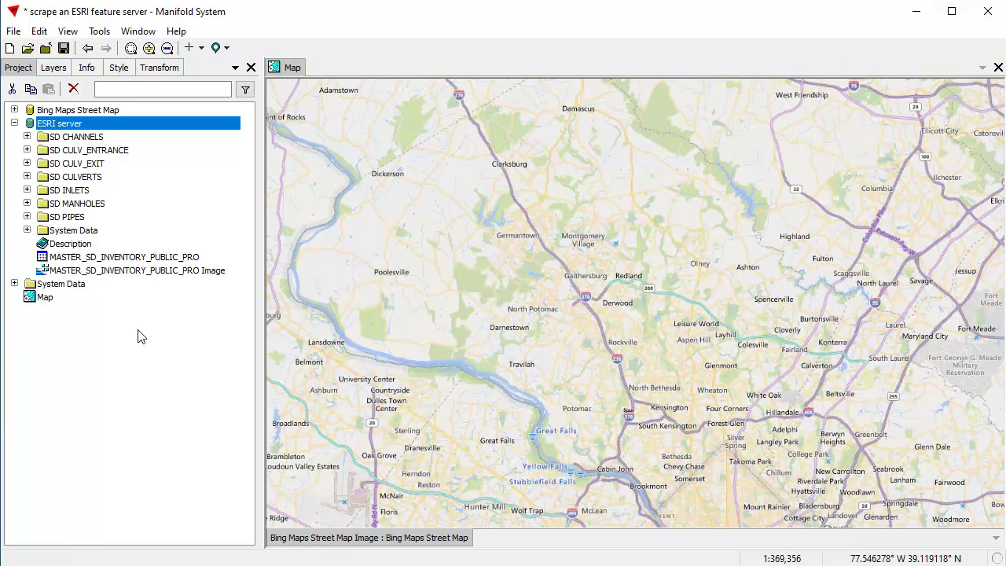
left_click(26, 217)
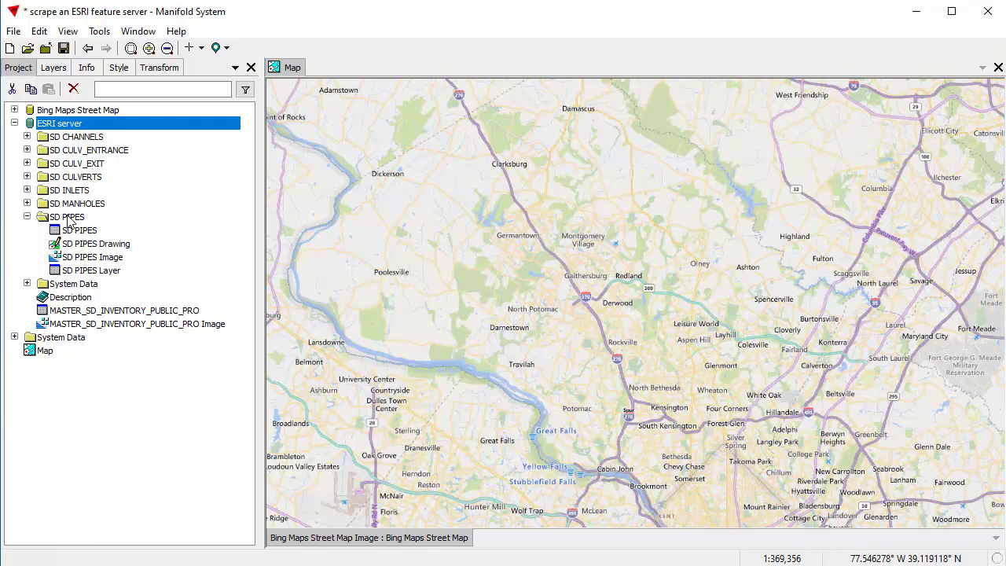
left_click(90, 244)
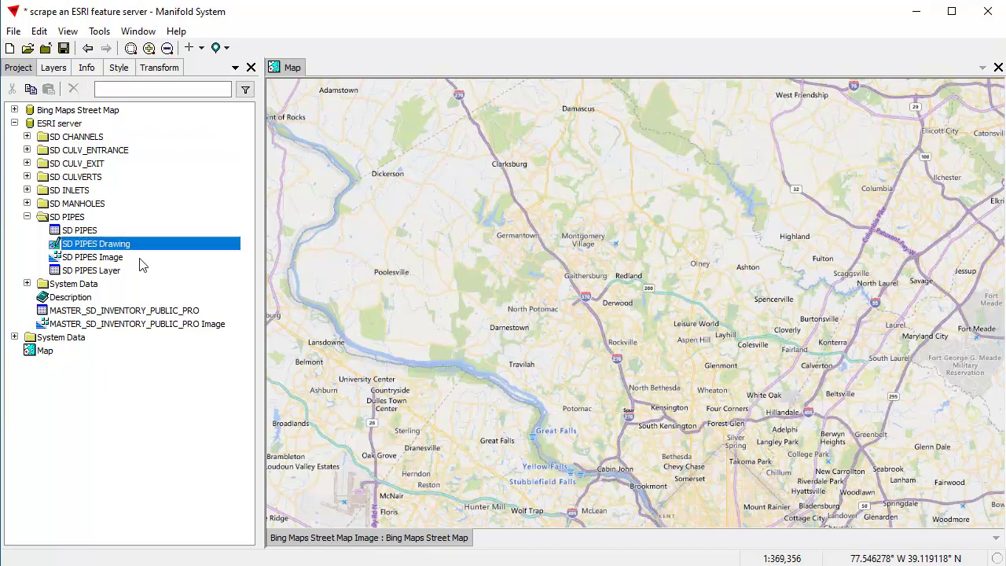
mouse_move(135, 247)
left_mouse_down()
mouse_move(562, 285)
mouse_move(548, 325)
left_mouse_up()
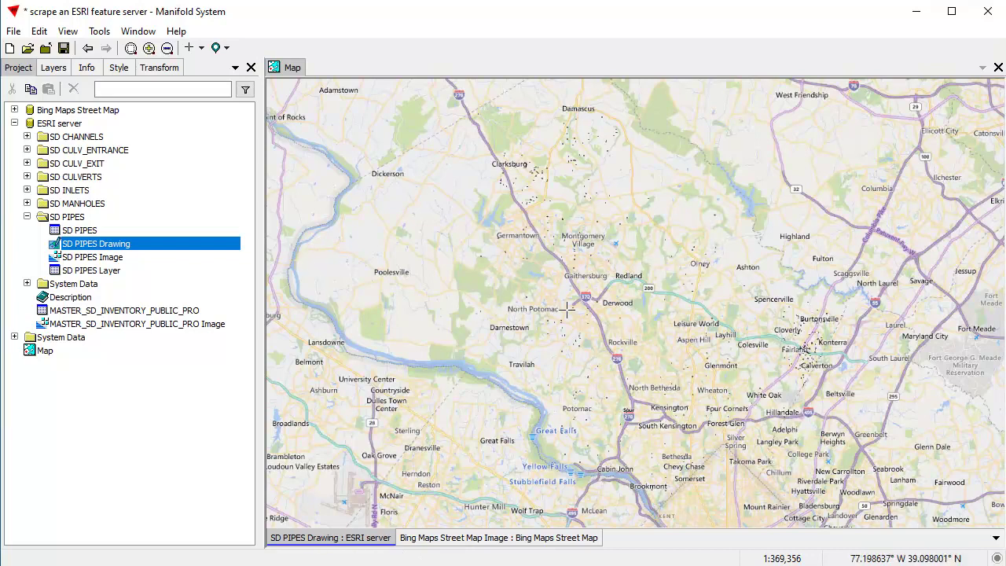
From the pipes drawing's Info tab, favorite NAD83 / Maryland (ftUS) with override metrics.
left_click(86, 70)
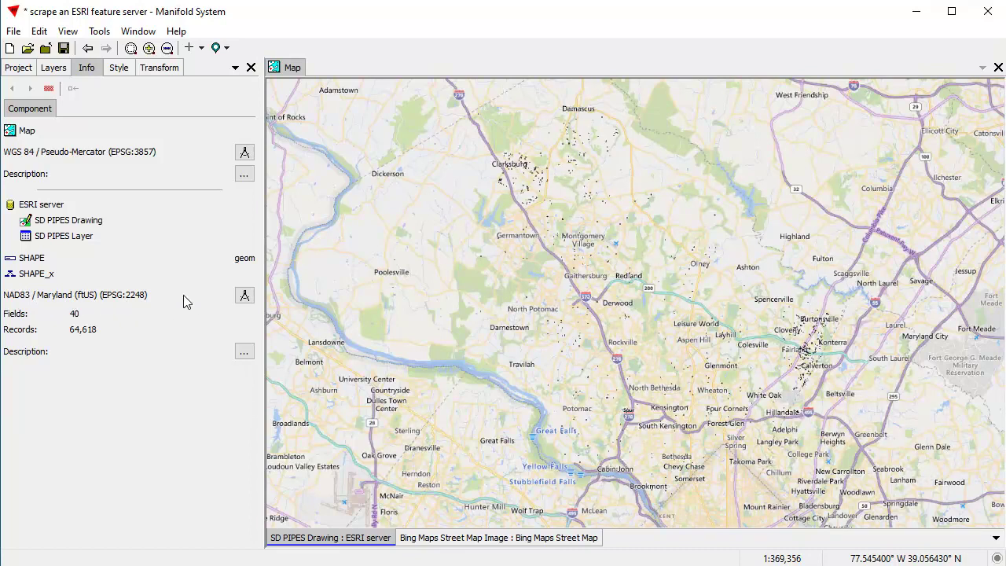
left_click(243, 296)
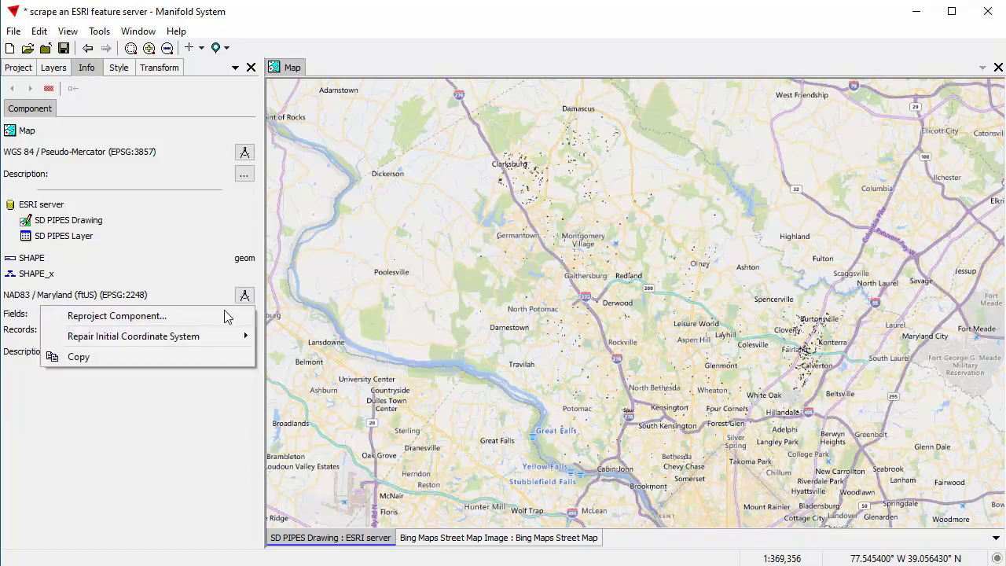
mouse_move(211, 332)
left_click(321, 425)
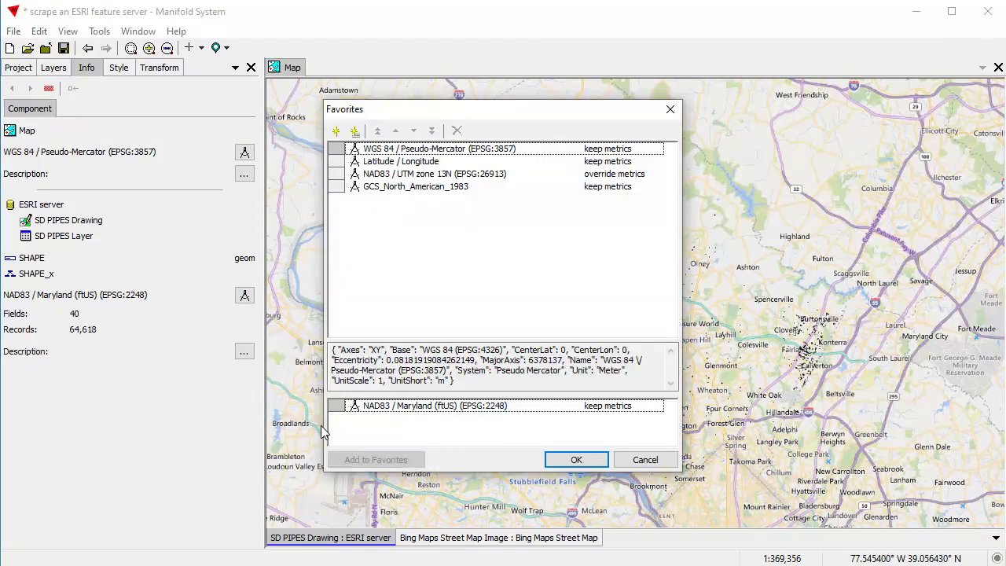
left_click(424, 409)
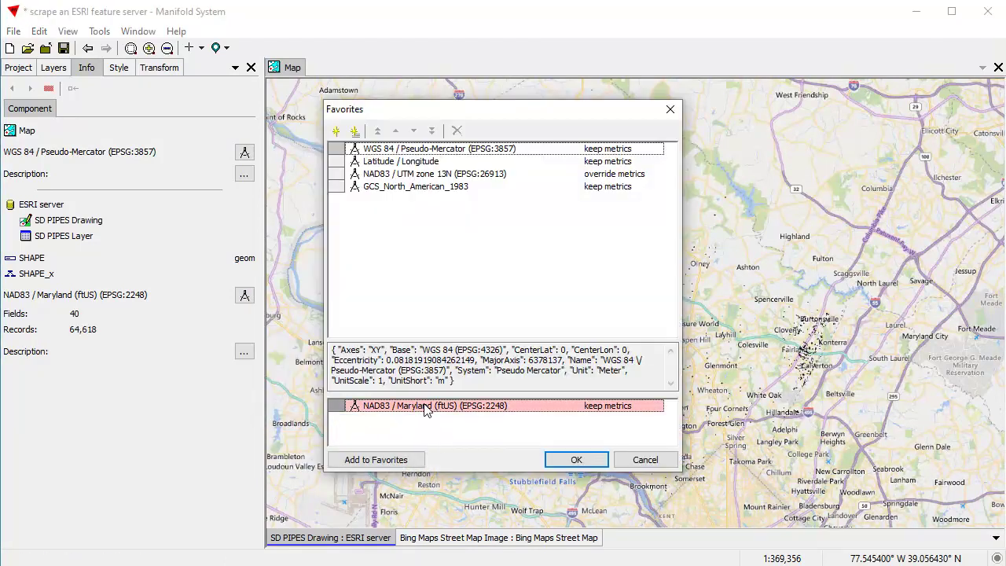
left_click(407, 464)
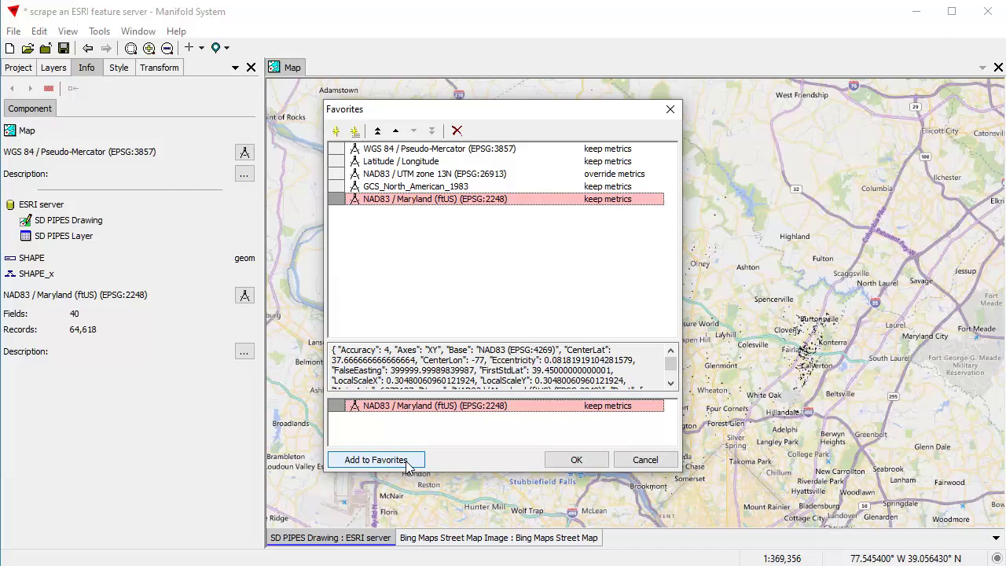
left_click(618, 202)
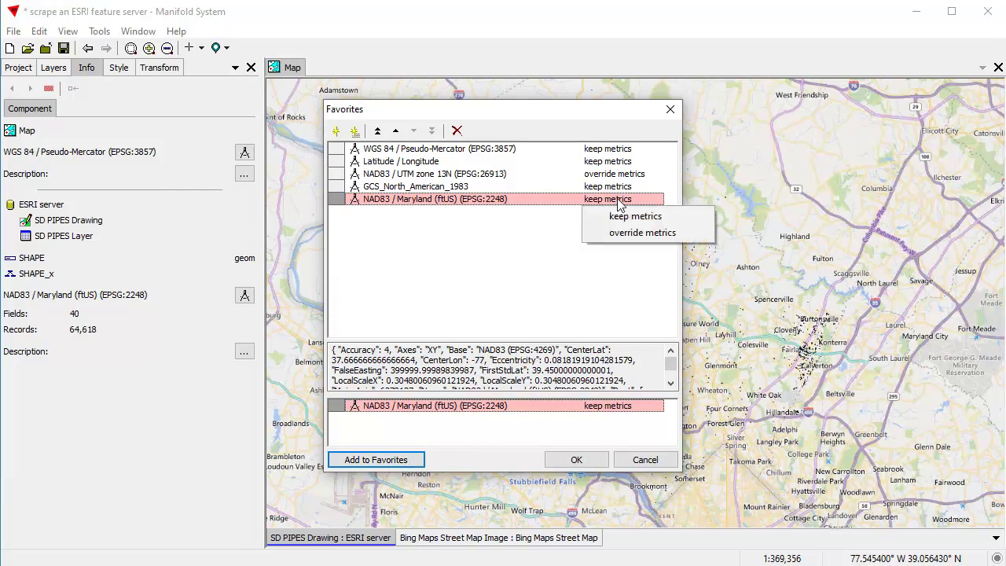
left_click(635, 233)
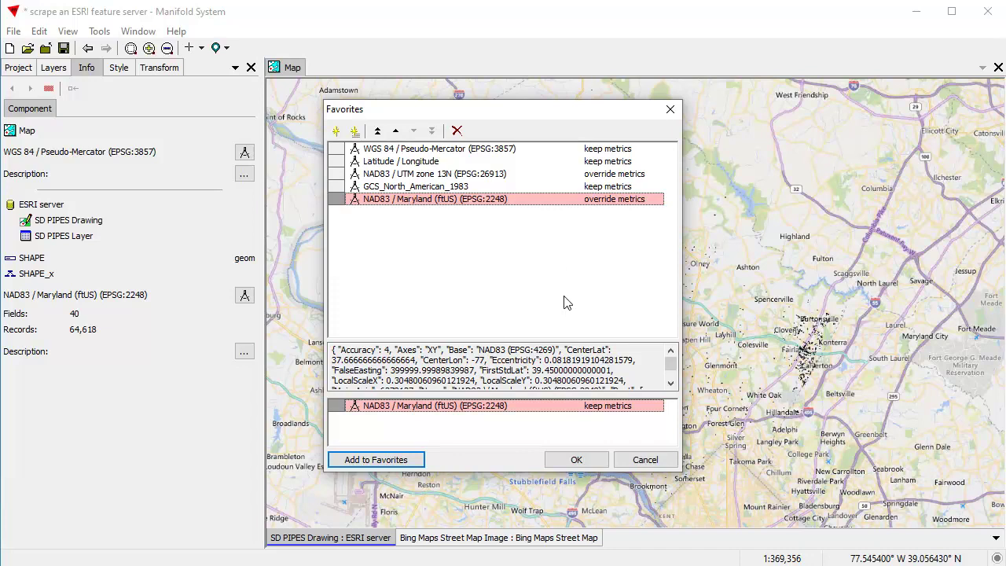
left_click(581, 461)
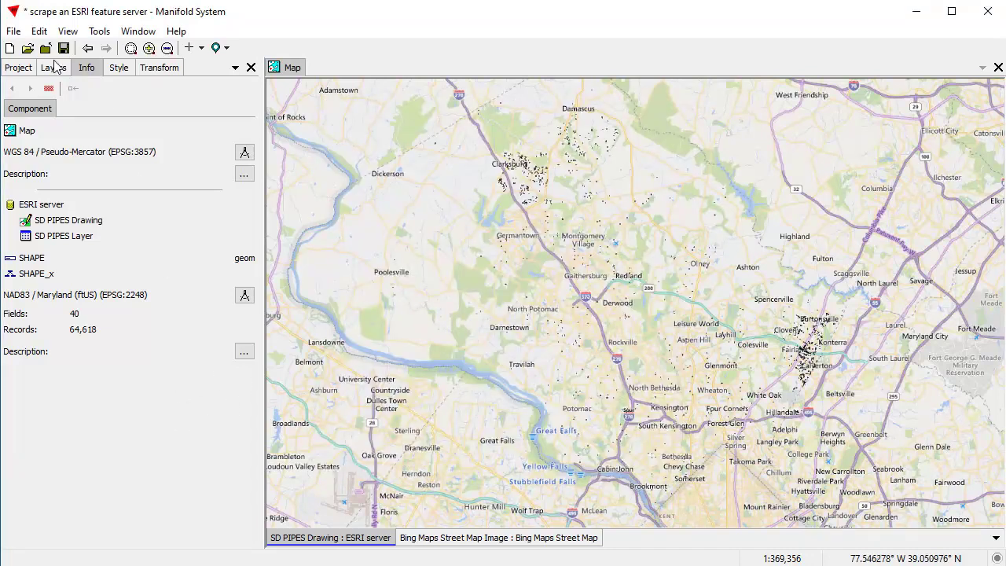
Return to the Project pane's contents listing.
left_click(22, 67)
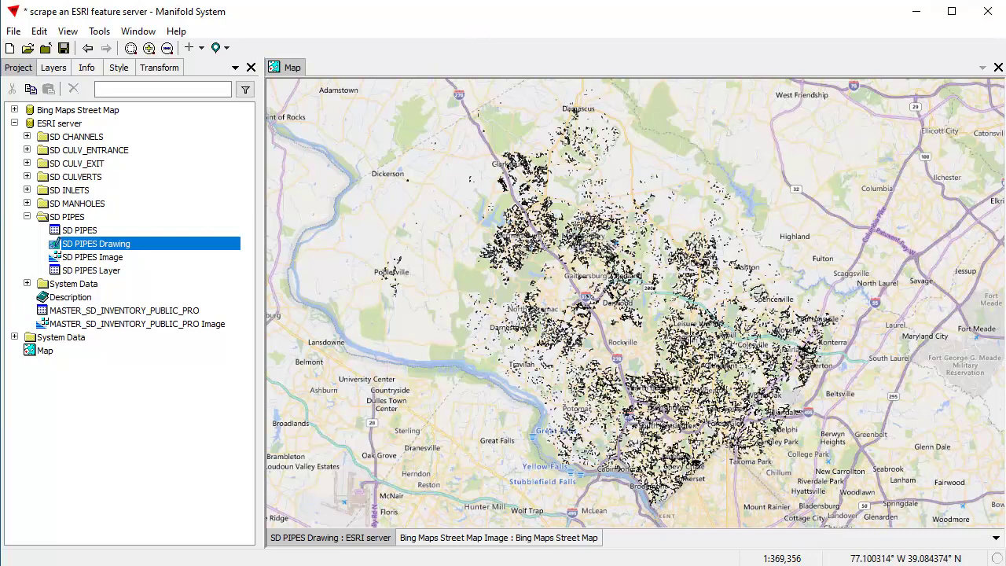
Select all pipes on the map with Ctrl+A and copy them via Edit > Copy.
left_click(388, 187)
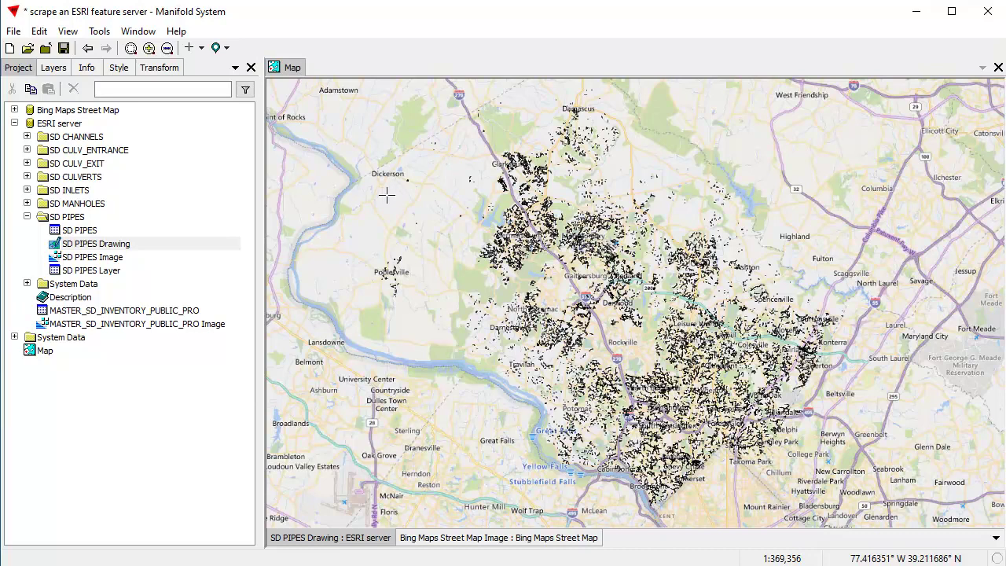
key("ctrl+a")
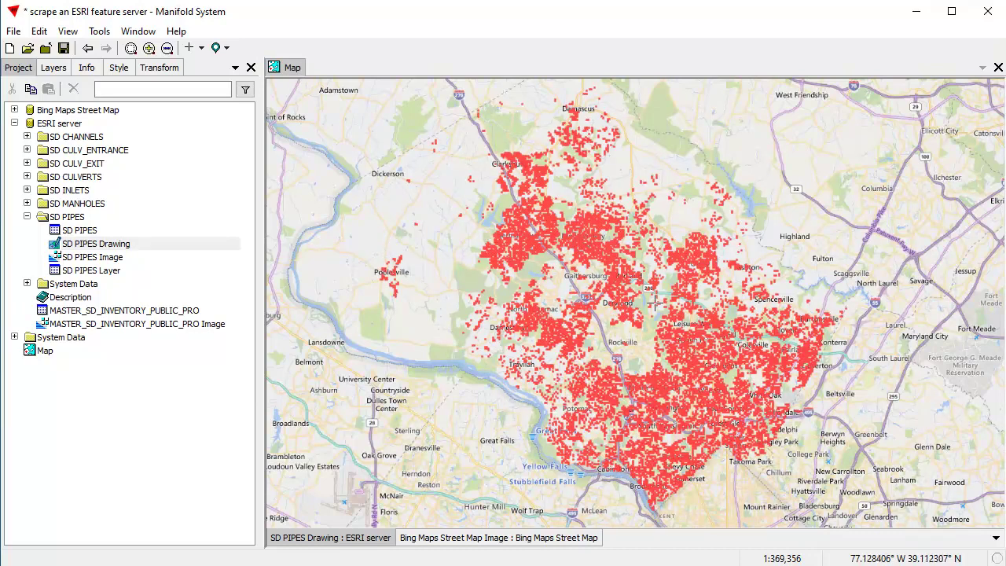
left_click(40, 31)
left_click(65, 66)
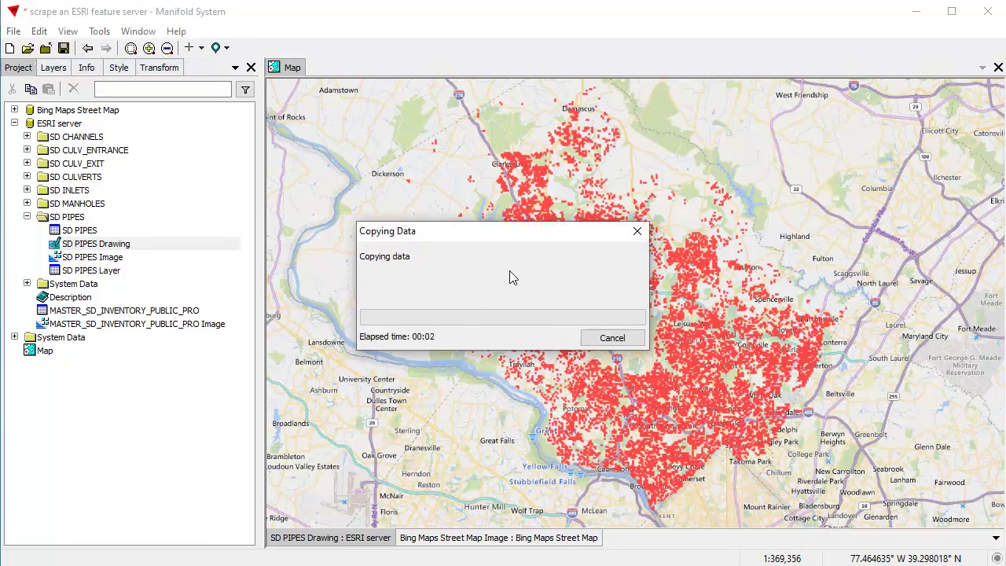
left_click_drag(519, 238, 618, 222)
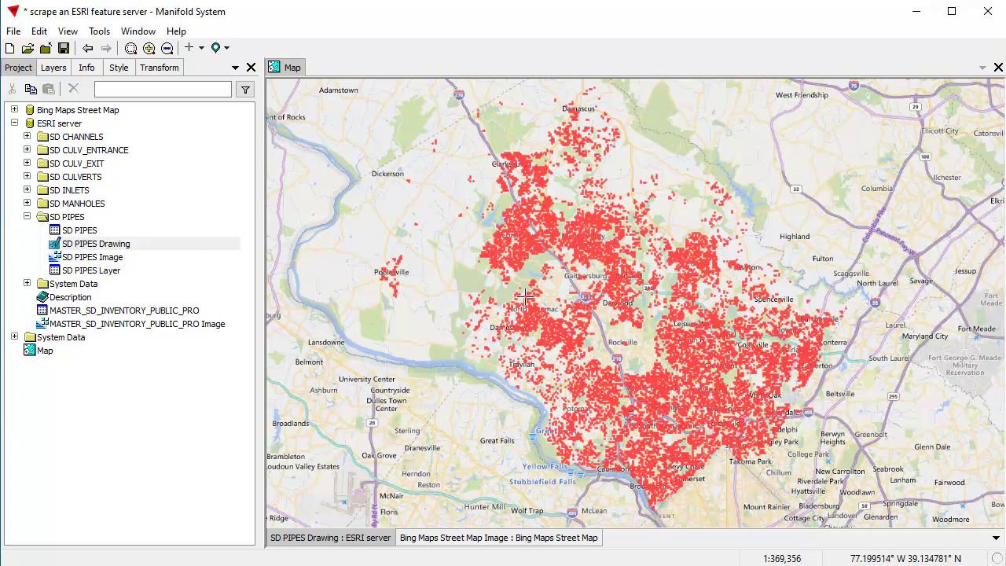
Paste the pipes into the project as SD PIPES Layer, then view and close that table.
right_click(67, 415)
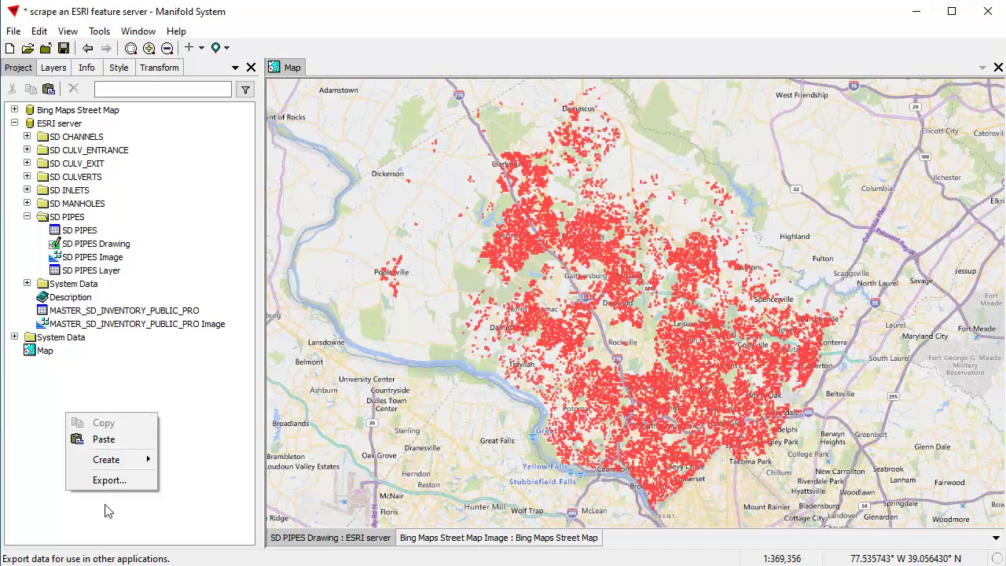
left_click(104, 439)
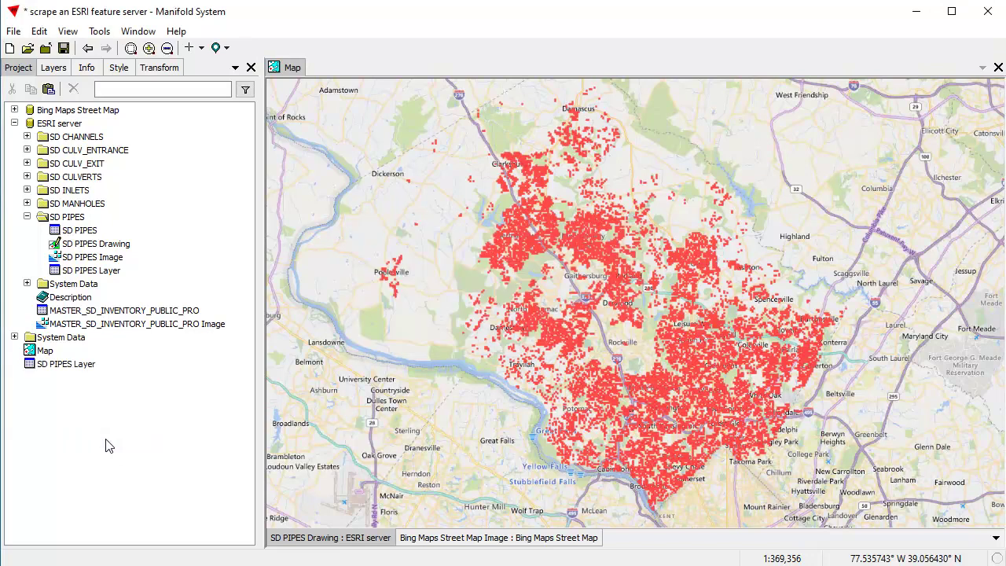
double_click(71, 366)
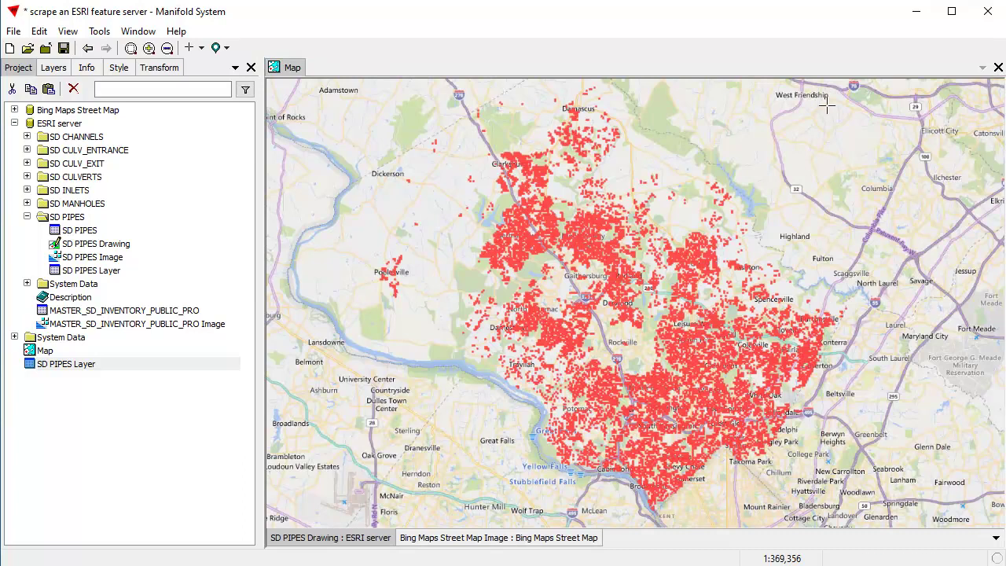
left_click(998, 68)
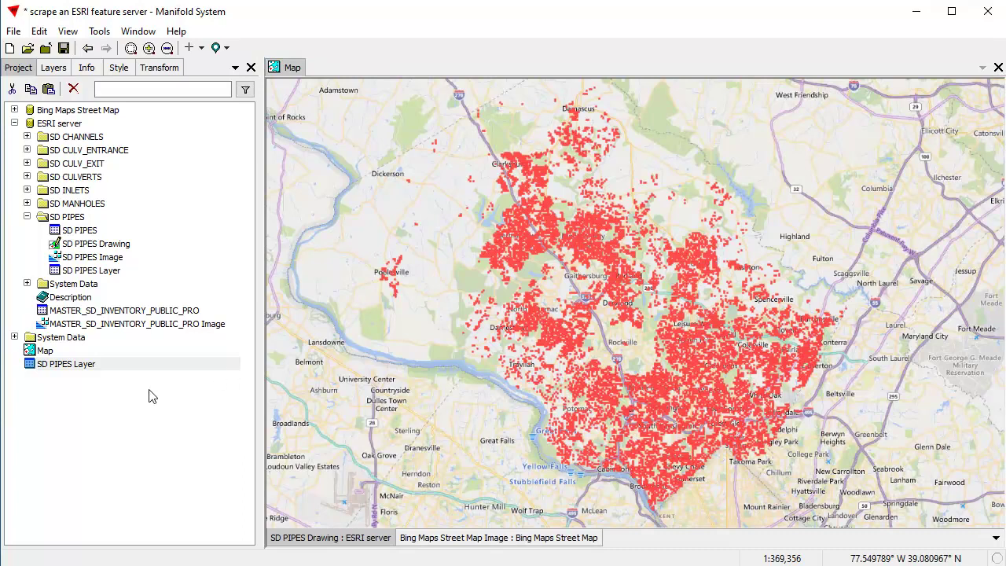
Create a new drawing from the SD PIPES Layer table in NAD83 / Maryland (ftUS) coordinates.
right_click(65, 365)
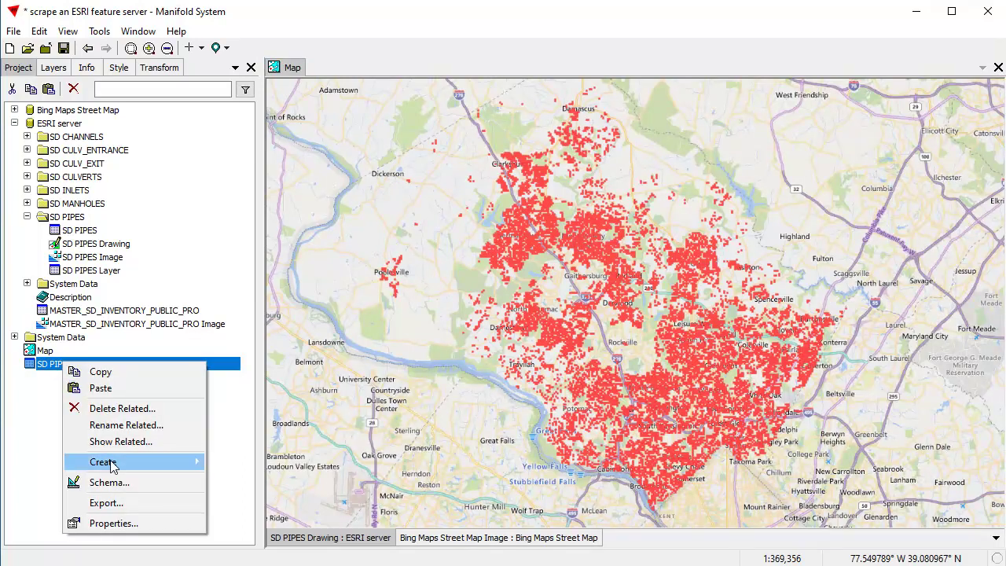
mouse_move(110, 463)
left_click(253, 479)
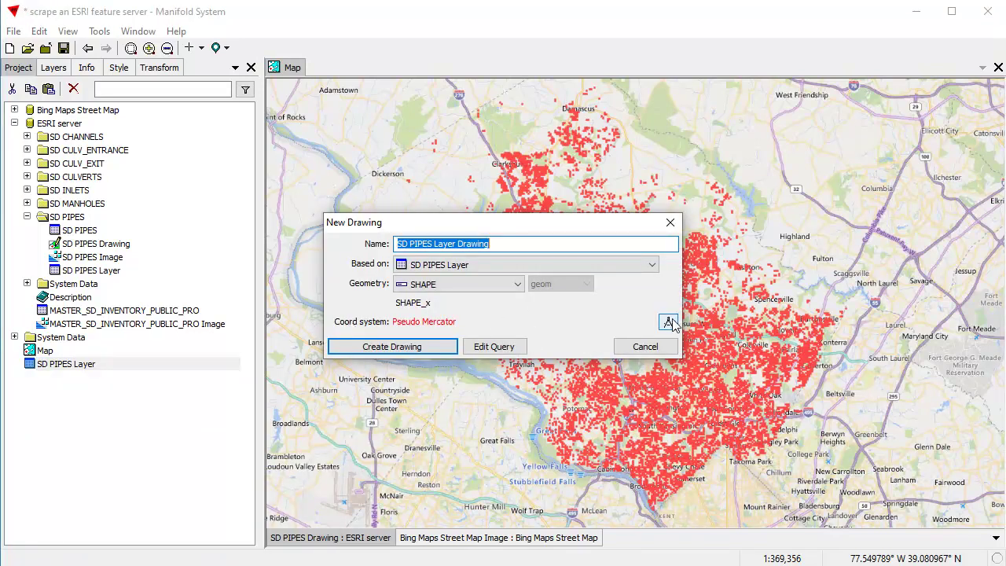
left_click_drag(593, 221, 581, 122)
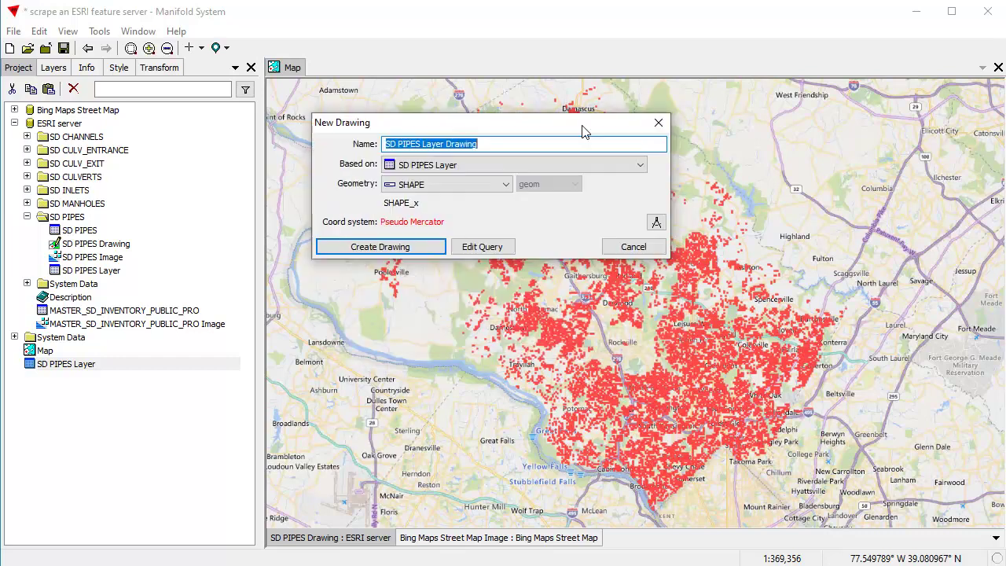
left_click(658, 223)
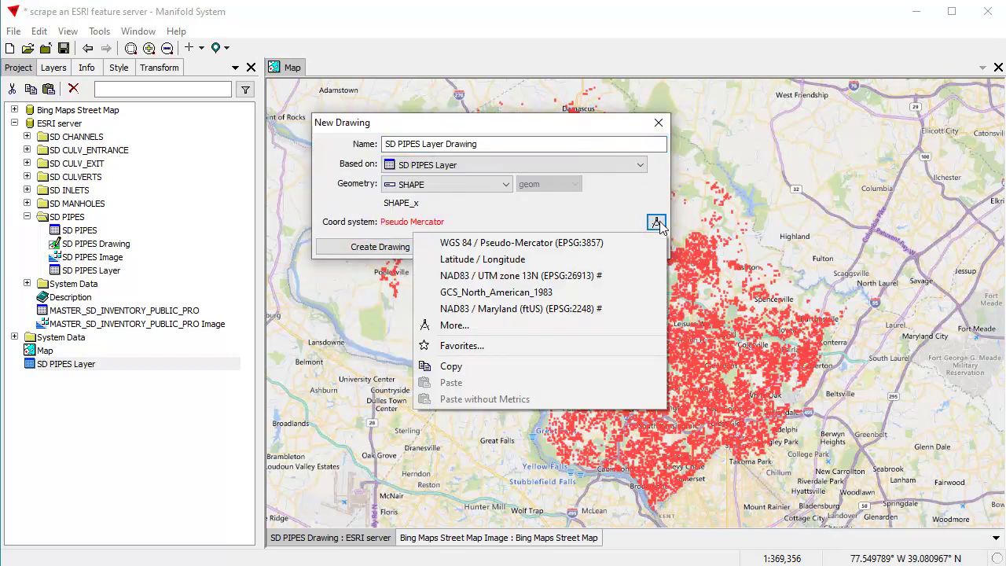
left_click(491, 311)
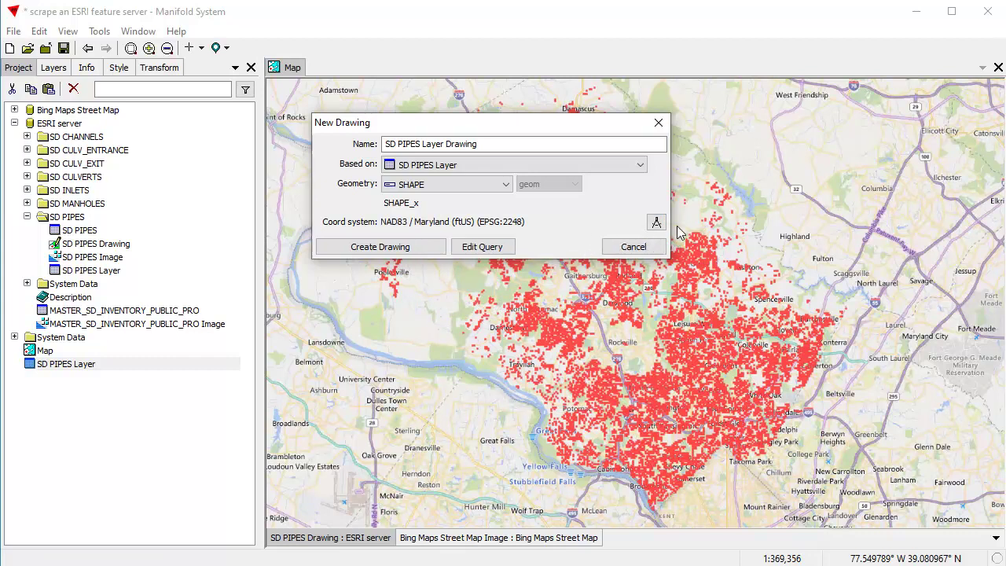
left_click(393, 250)
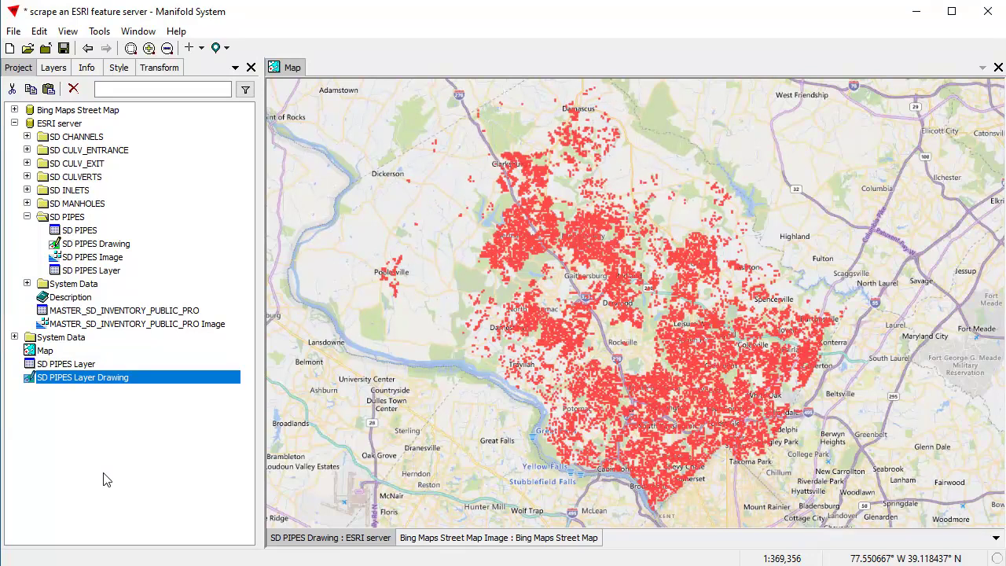
Use Rename Related to name the drawing 'SD PIPES' and its table 'SD PIPES Table'.
right_click(58, 378)
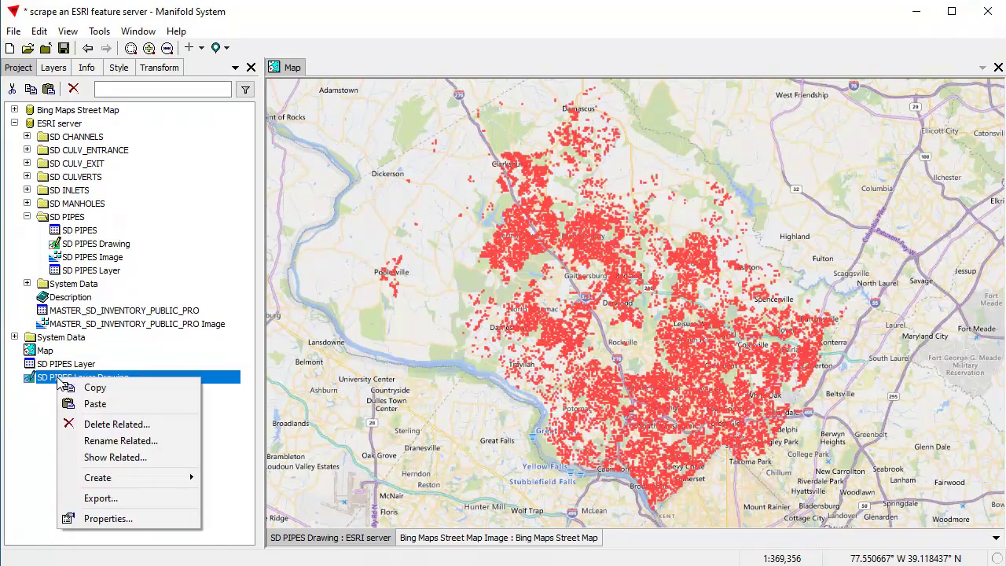
left_click(116, 441)
left_click(479, 224)
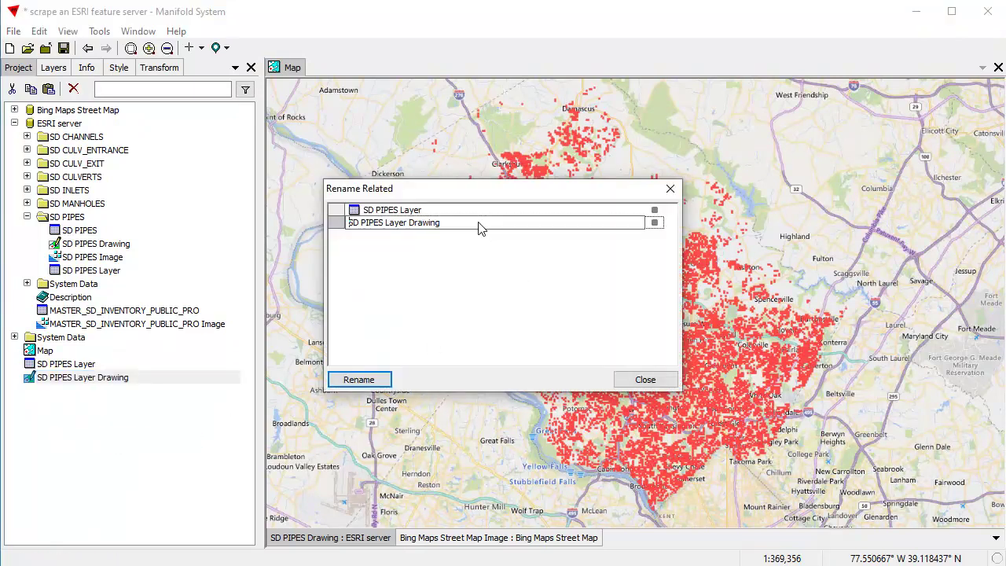
left_click_drag(451, 225, 383, 227)
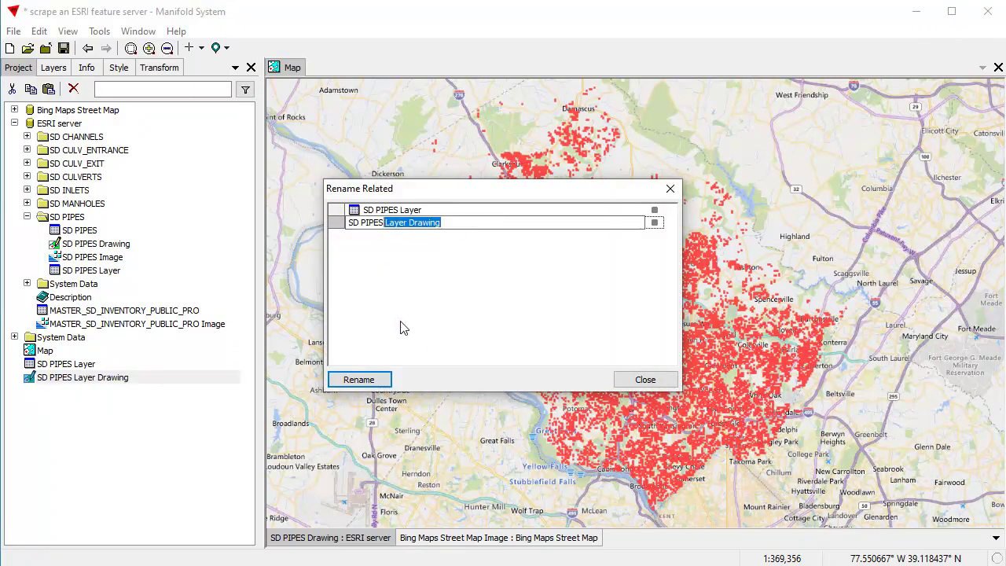
key("BackSpace")
left_click(422, 210)
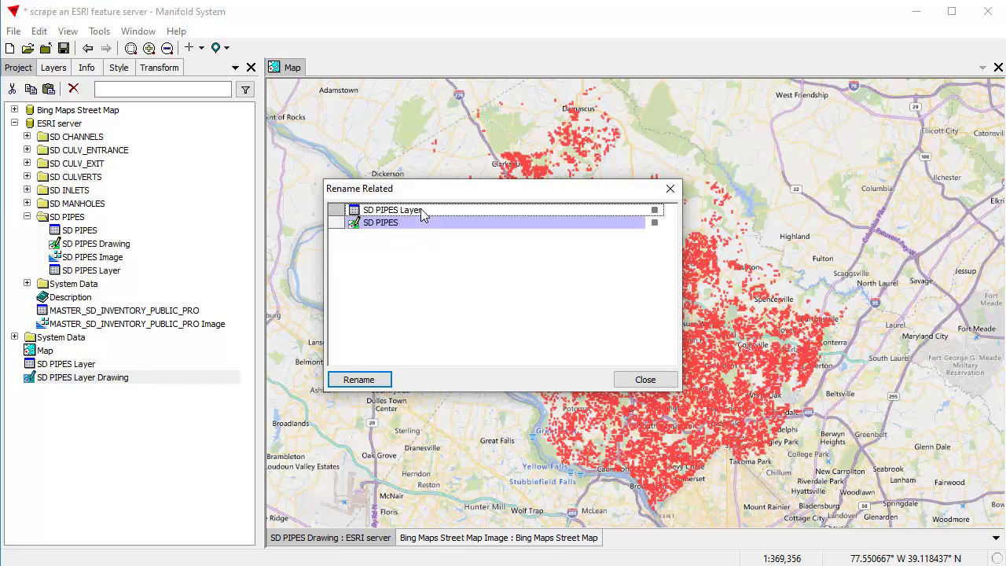
left_click_drag(419, 217, 386, 220)
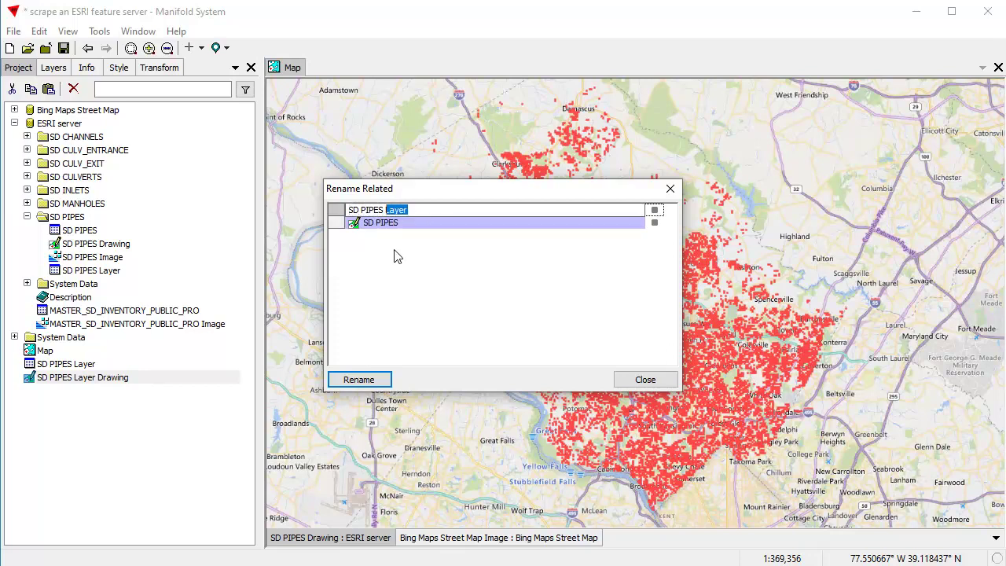
type("Table")
left_click(418, 317)
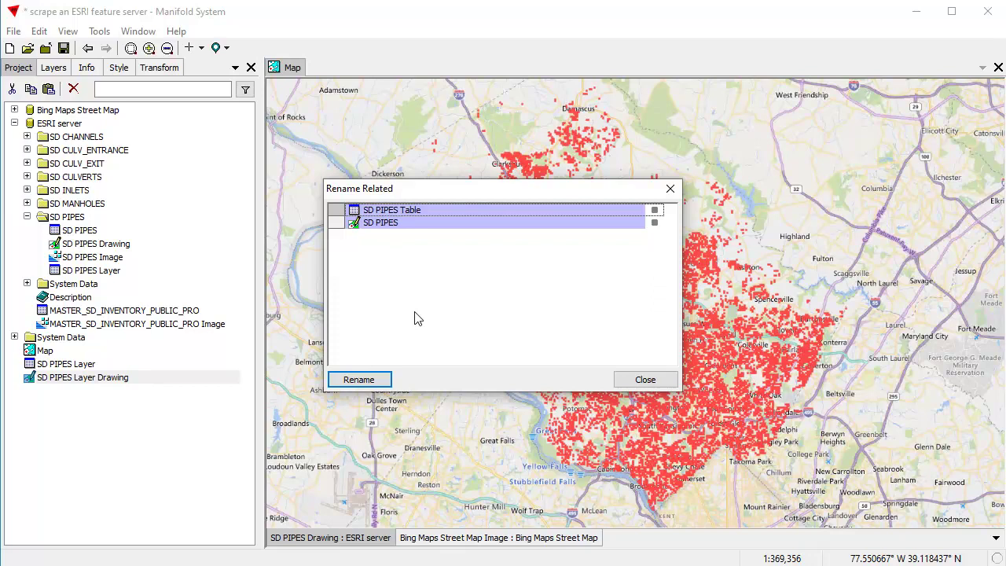
left_click(384, 380)
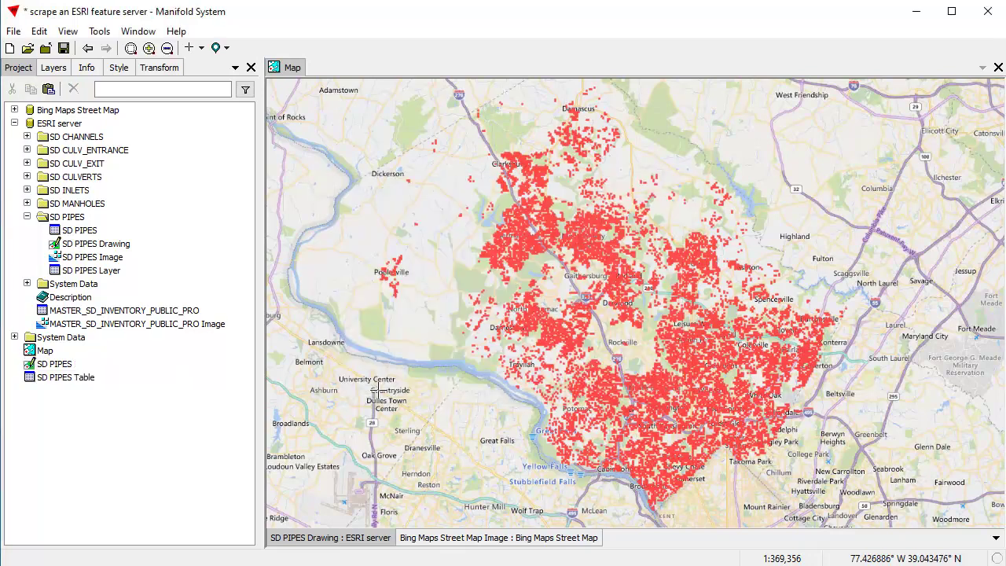
Add the local SD PIPES drawing to the map and zoom into Germantown Estates.
left_click(62, 365)
mouse_move(110, 370)
left_mouse_down()
mouse_move(549, 307)
mouse_move(553, 336)
left_mouse_up()
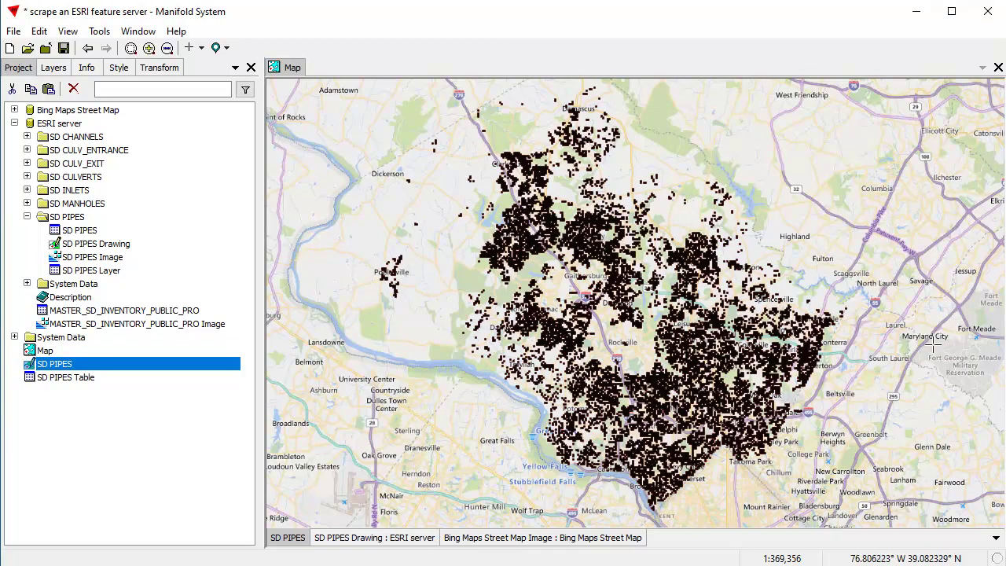
left_click(491, 217)
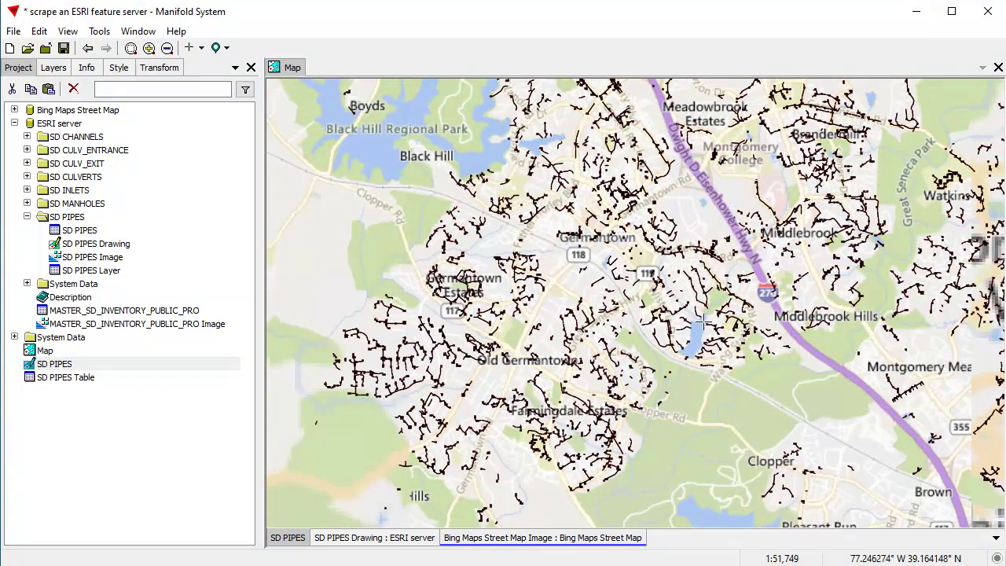
left_click_drag(551, 332, 592, 363)
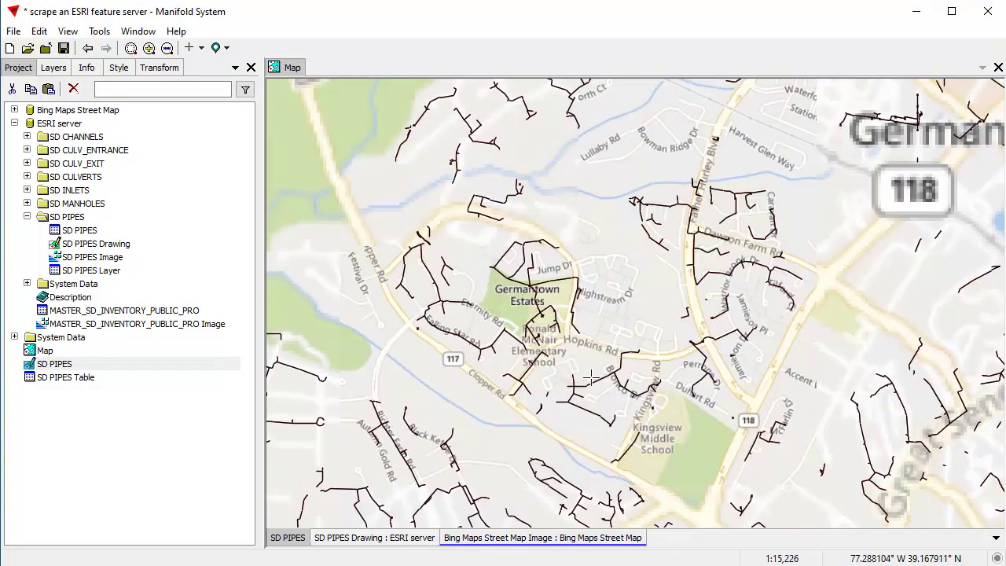
left_click(288, 540)
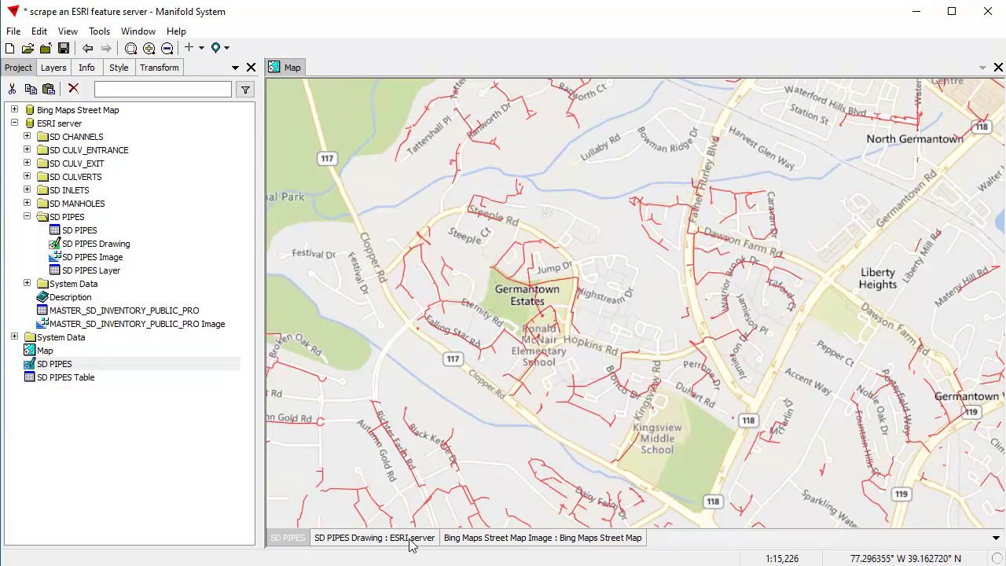
left_click(289, 542)
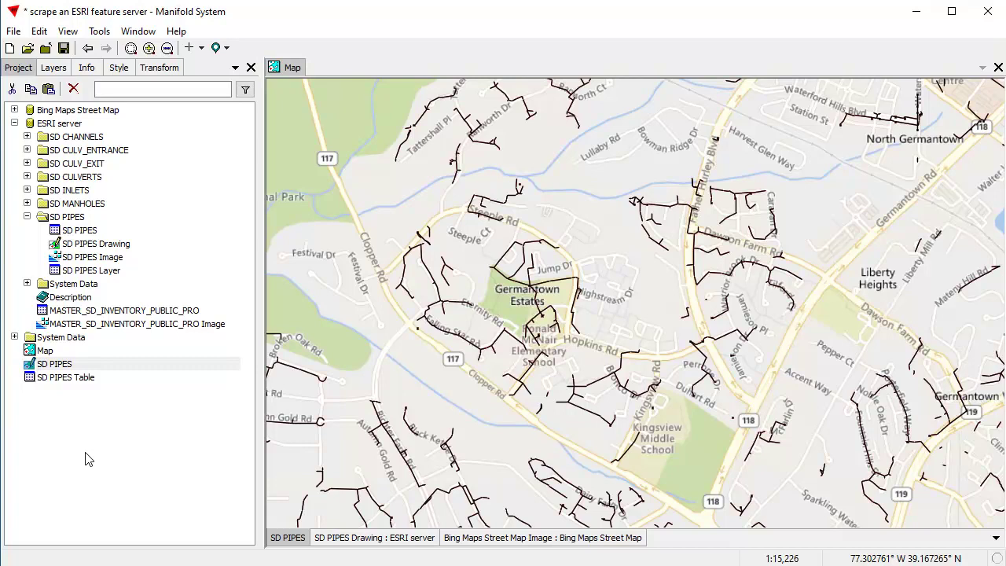
Zoom the map back out from the Germantown close-up with the mouse wheel.
scroll(652, 324, "down", 1)
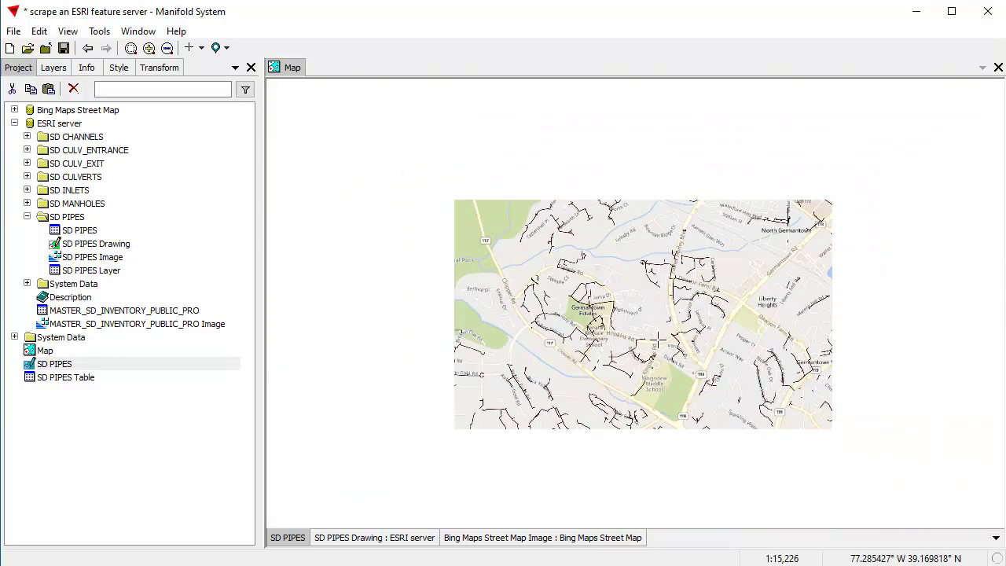